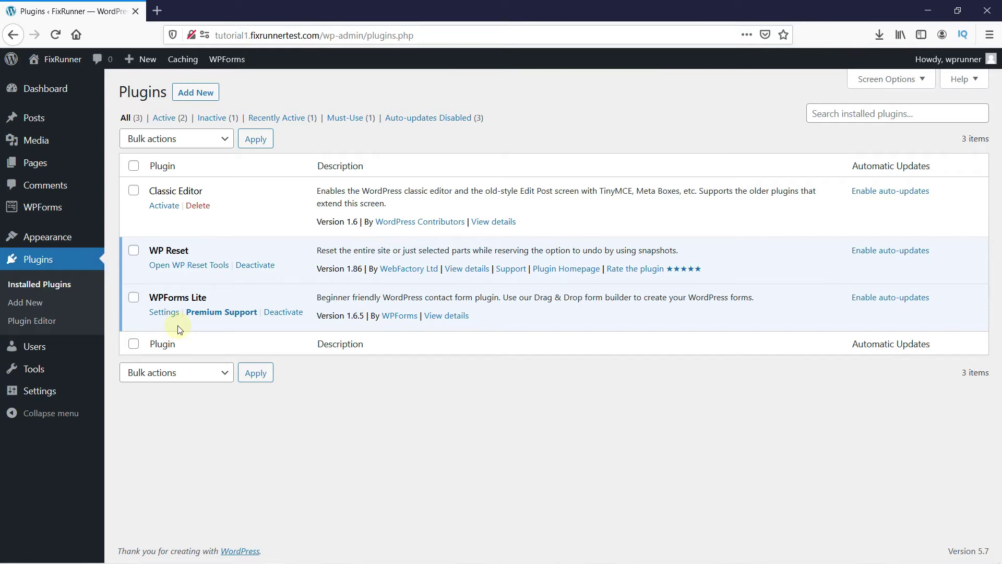
Step: Name a new form 'Image Choices' and build it from the Simple Contact Form template
mouse_move(70, 214)
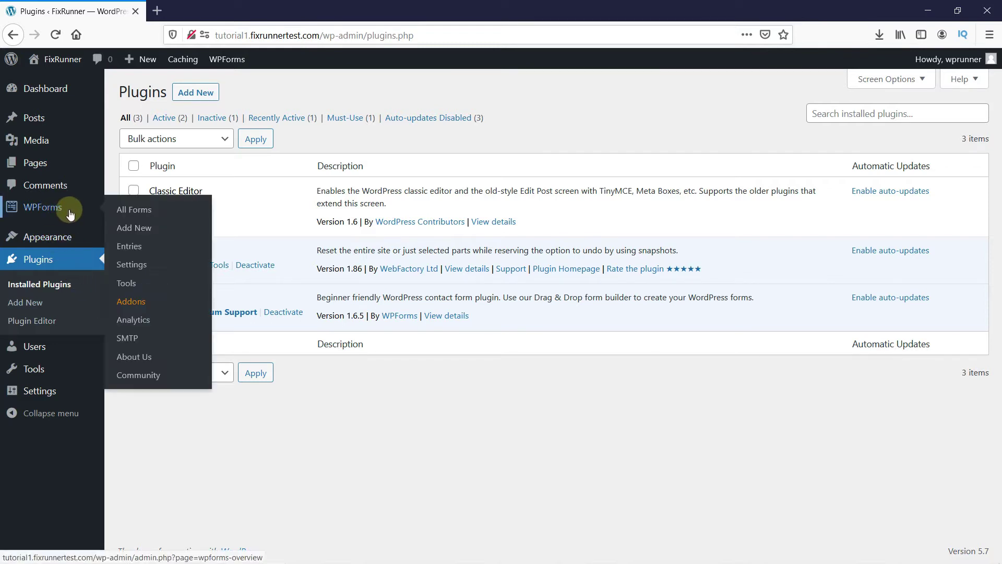
click(134, 233)
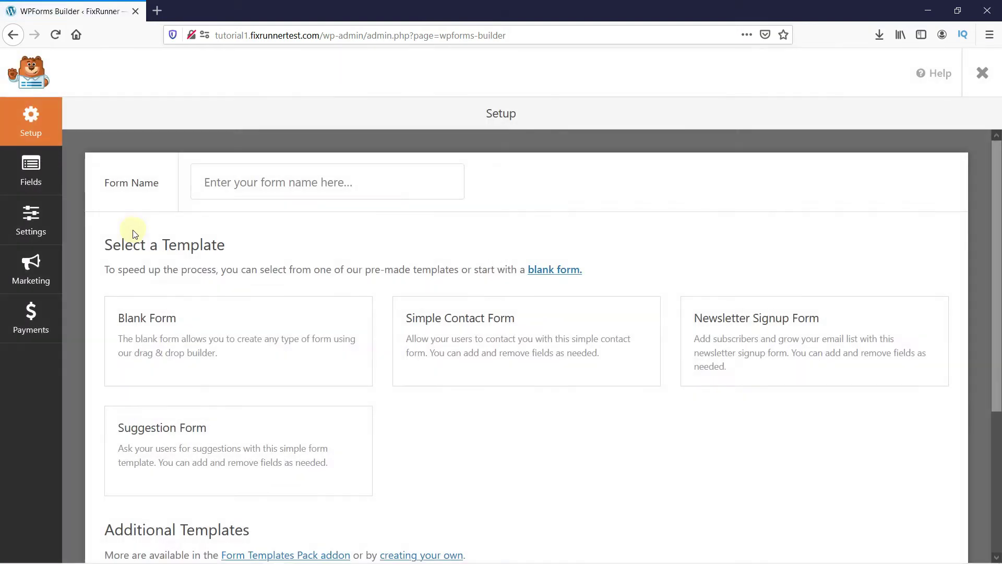
click(299, 185)
text(Image Cho)
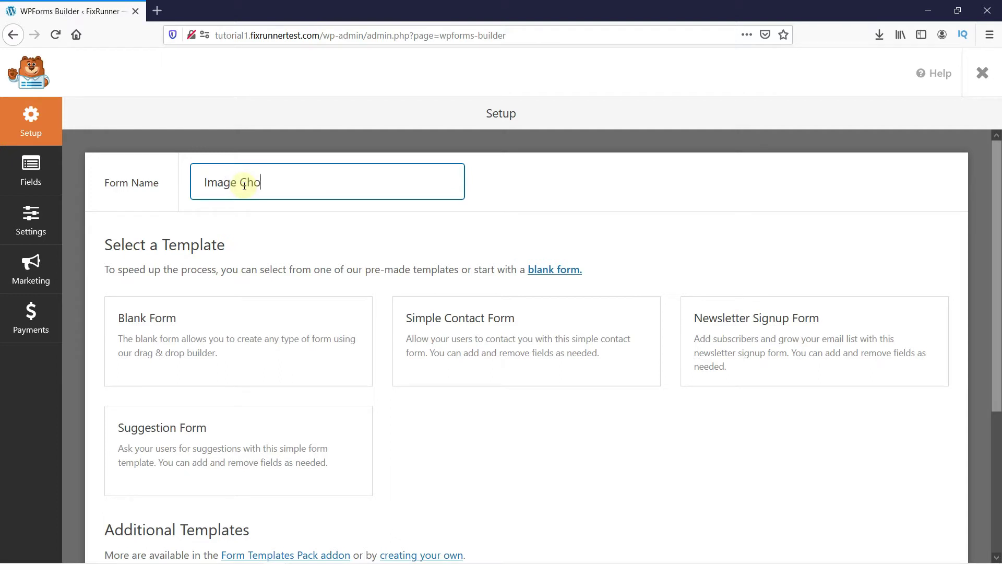
click(298, 223)
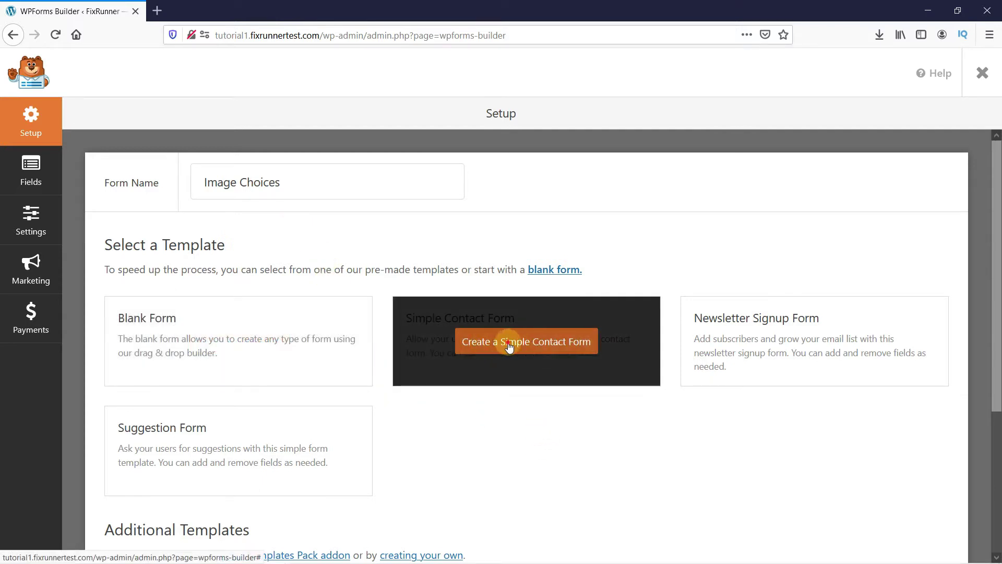
click(509, 347)
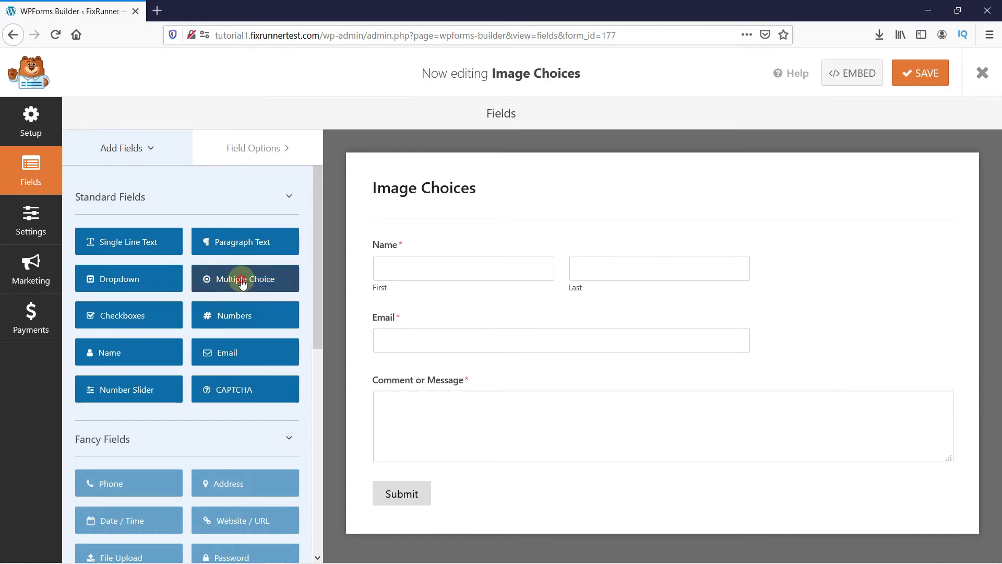
Step: Add a Multiple Choice field and drag it above the Comment or Message field
click(242, 279)
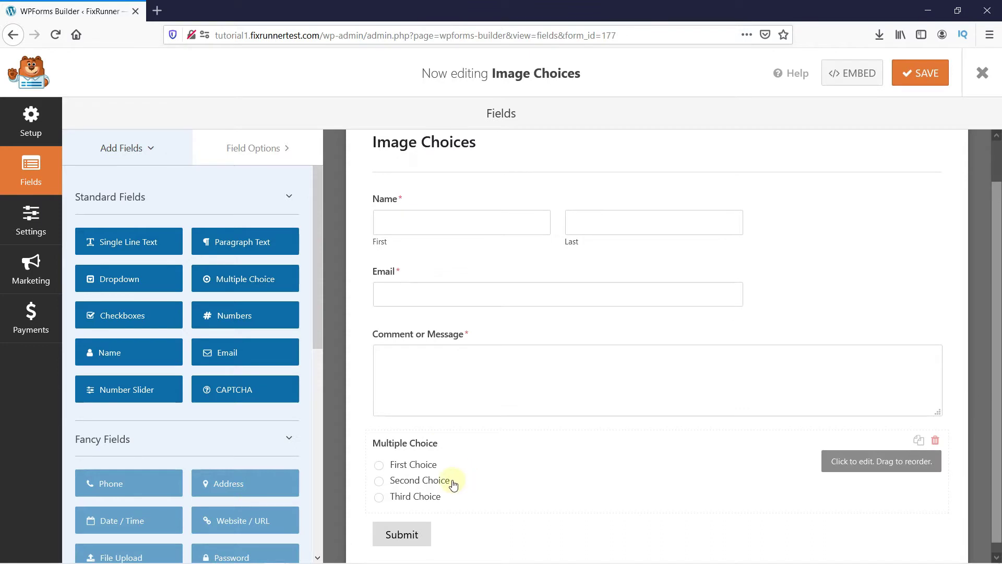
drag(447, 479, 455, 372)
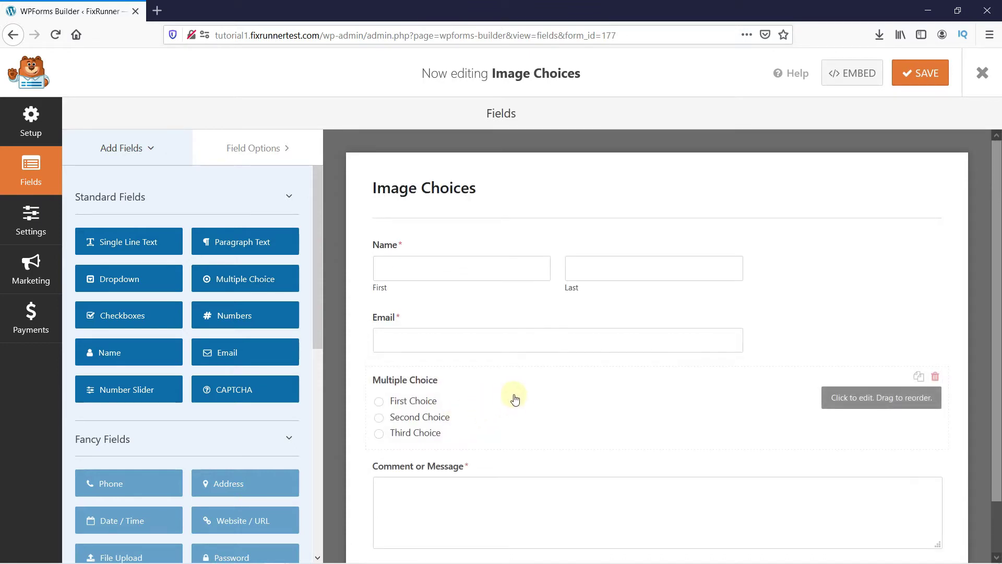
scroll(516, 399, down, 1)
Step: Change the Multiple Choice field's label to 'Which Sunset do you like the most?'
click(488, 352)
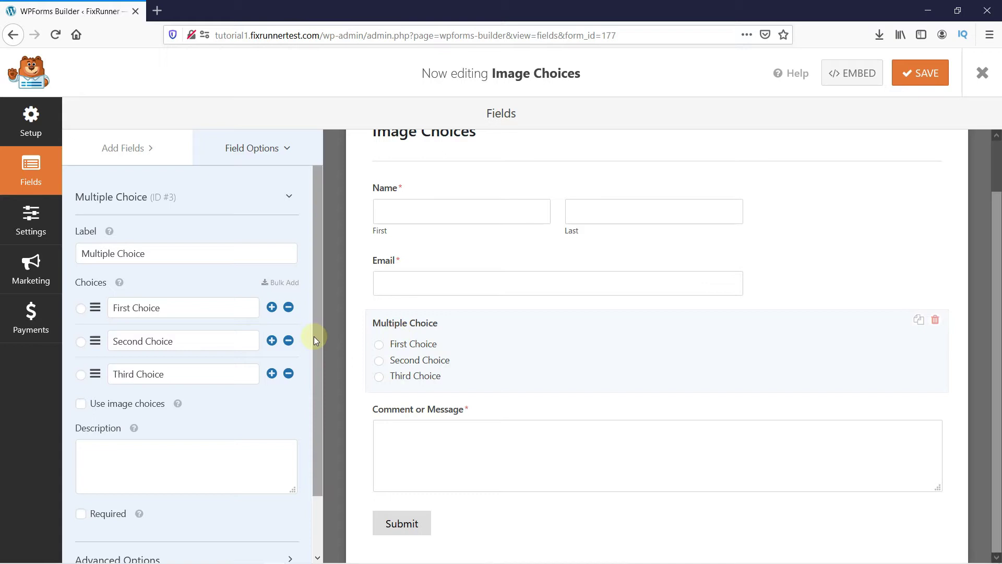
drag(156, 254, 78, 254)
text(W)
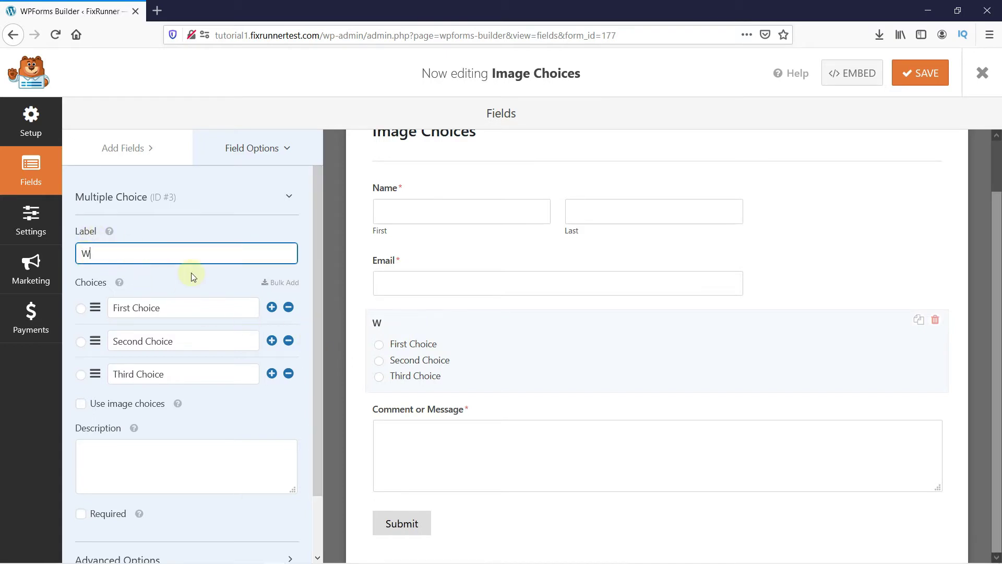
text(hich Sunset do you lik)
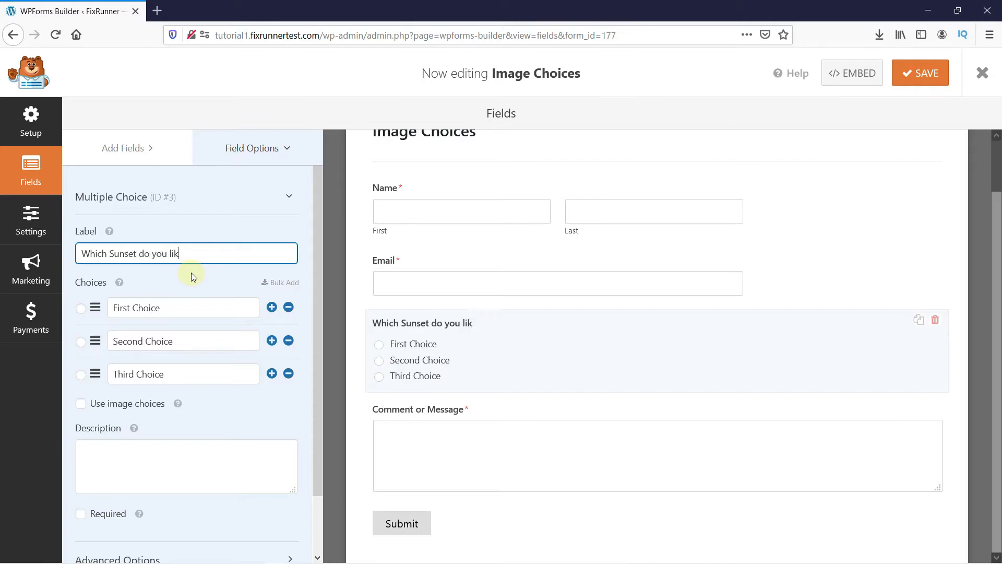
text(e the most?)
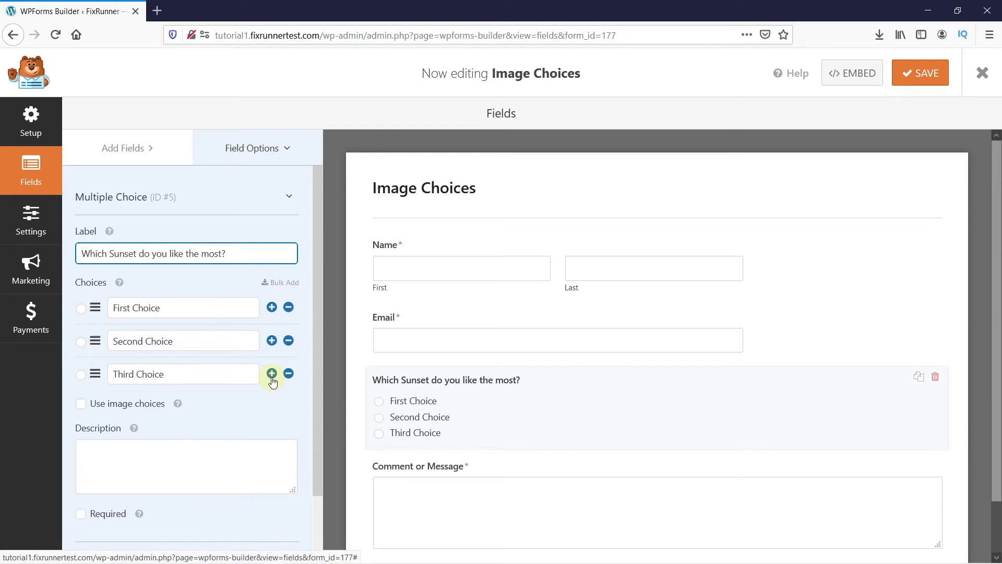
Step: Add a 'Fourth Choice' answer after Third Choice and enable Use image choices
click(271, 376)
click(182, 409)
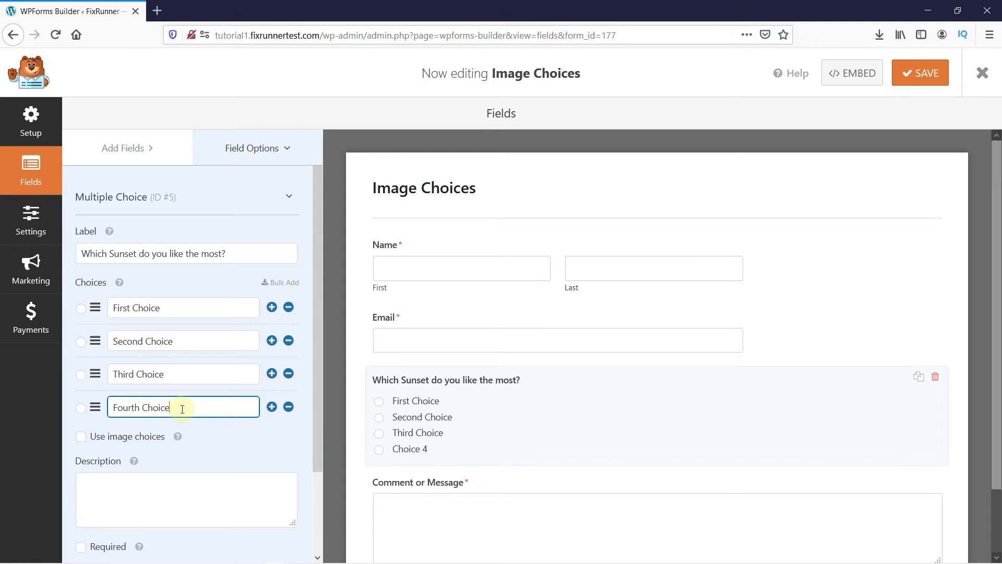
click(230, 432)
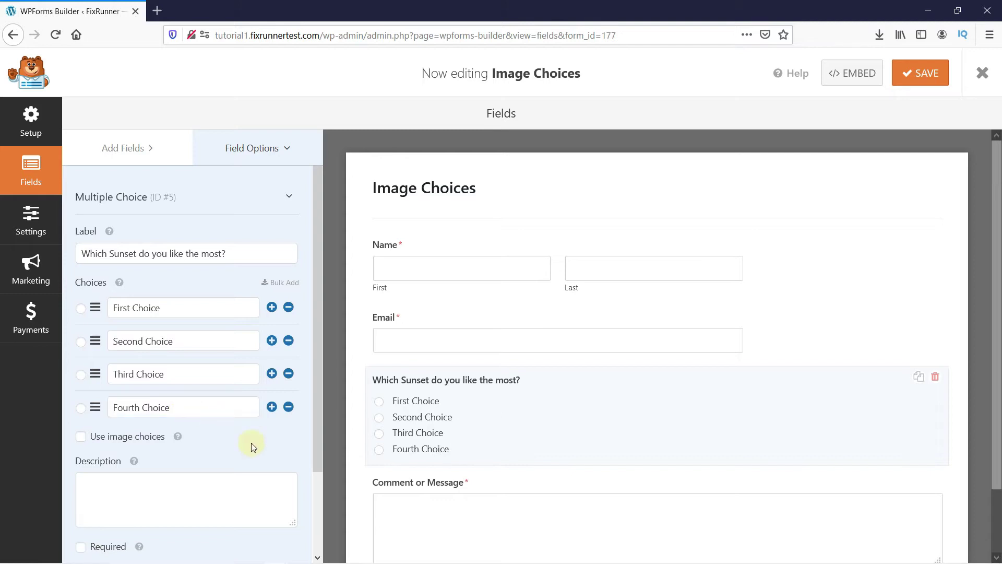
click(82, 437)
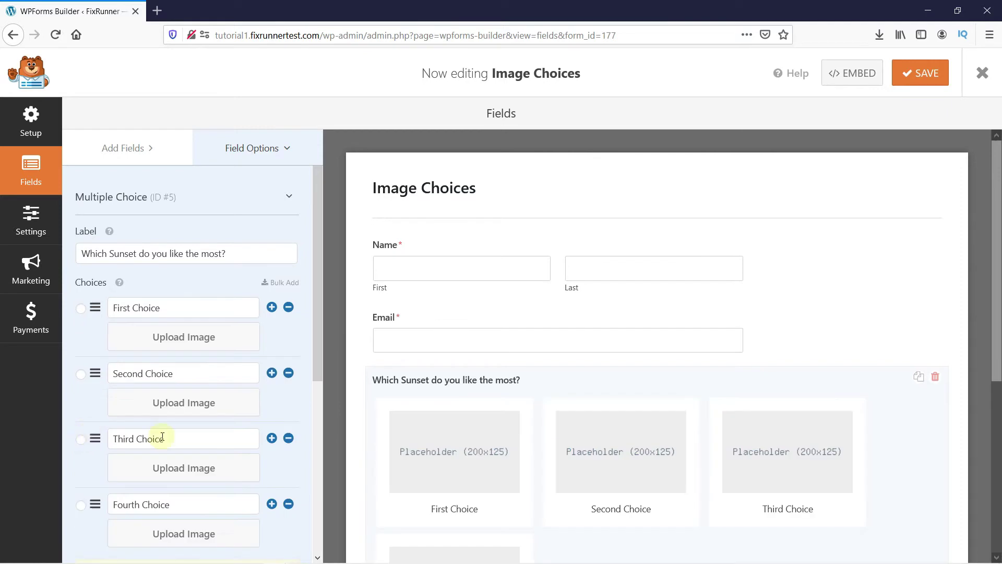
scroll(317, 422, down, 2)
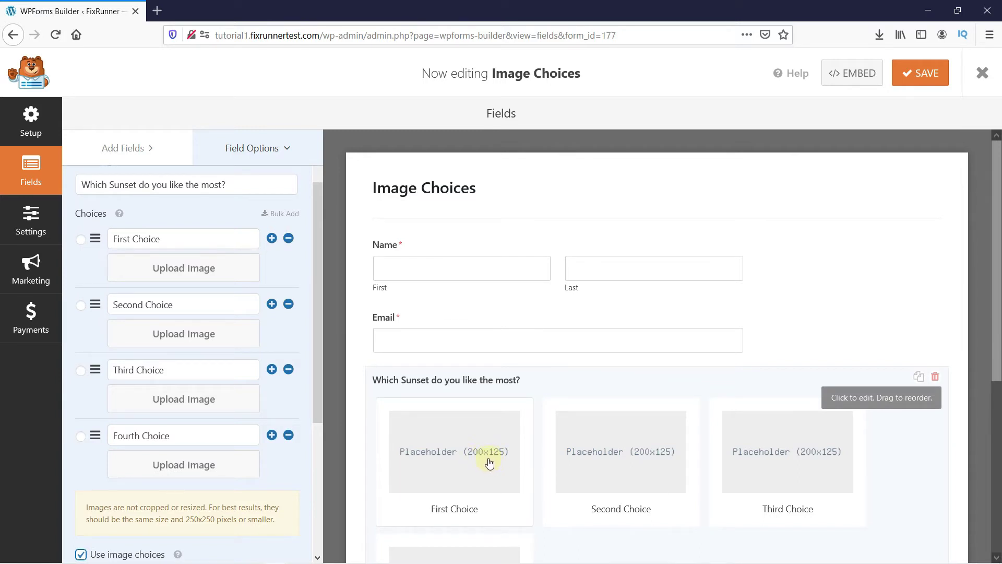
Step: Give First Choice a sunset picture and Second Choice the desert sunset from the Media Library
click(161, 272)
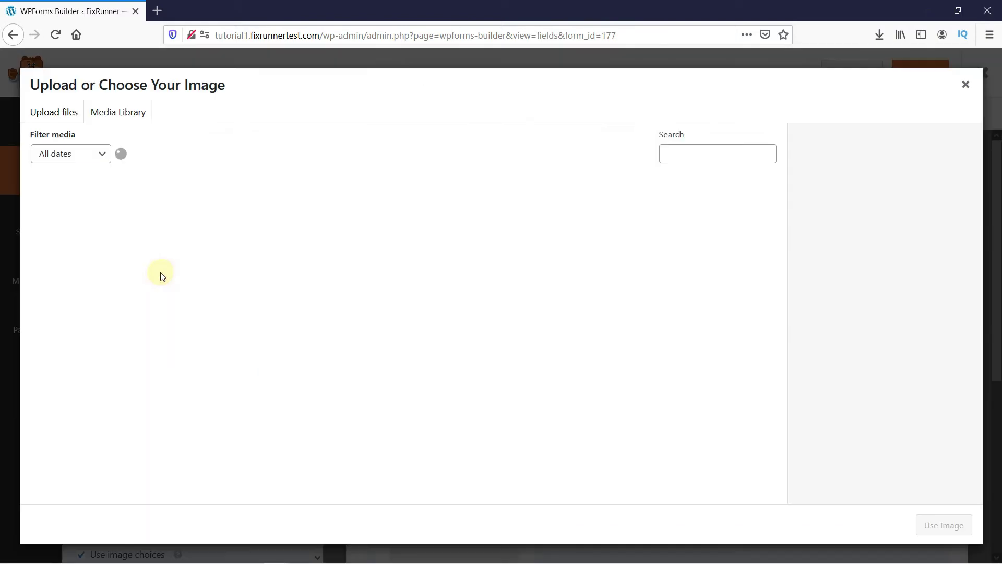
click(77, 259)
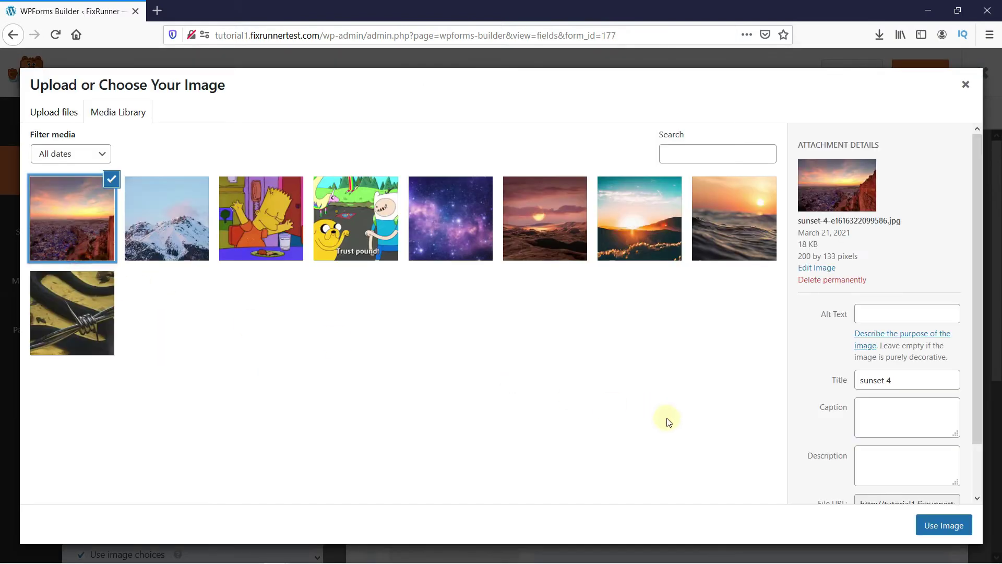
click(924, 525)
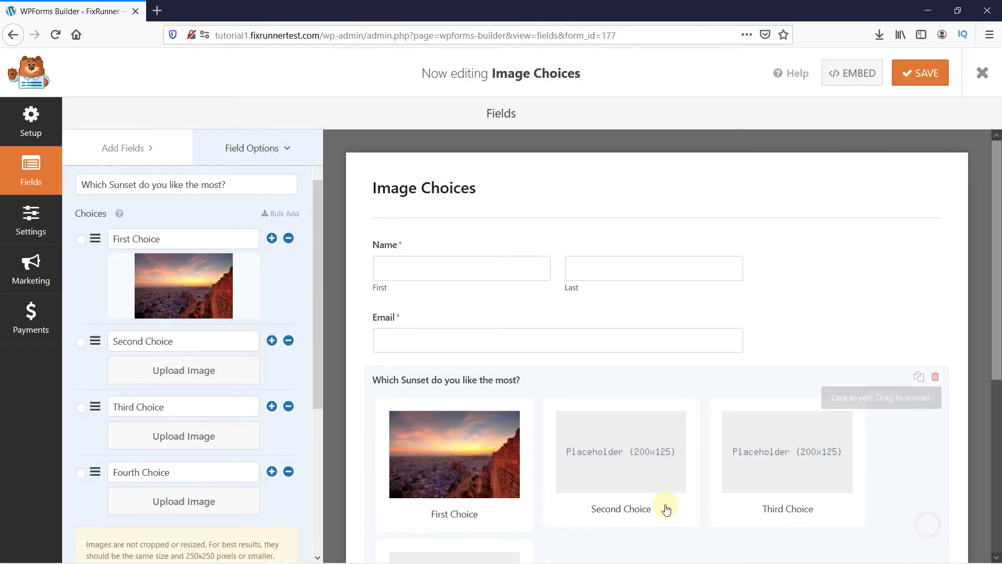
click(232, 369)
click(553, 244)
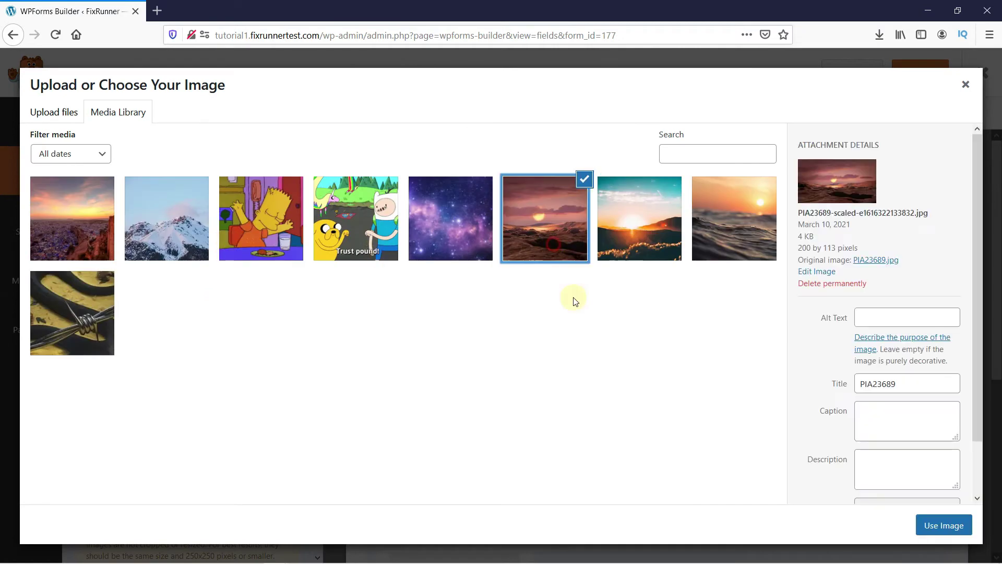
click(932, 525)
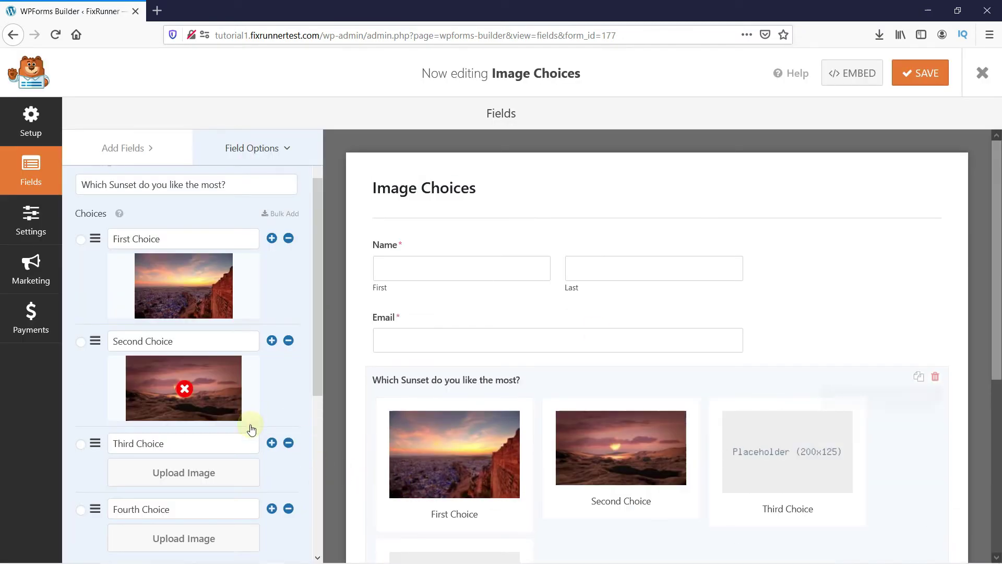
Step: Give Third Choice a sunset picture and Fourth Choice the ocean sunset
click(225, 475)
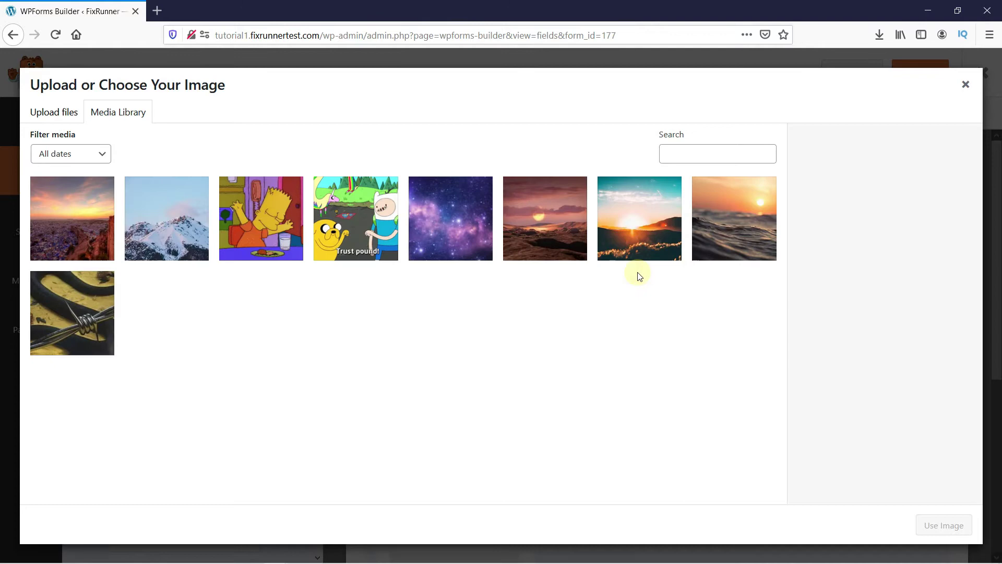
click(642, 246)
click(941, 525)
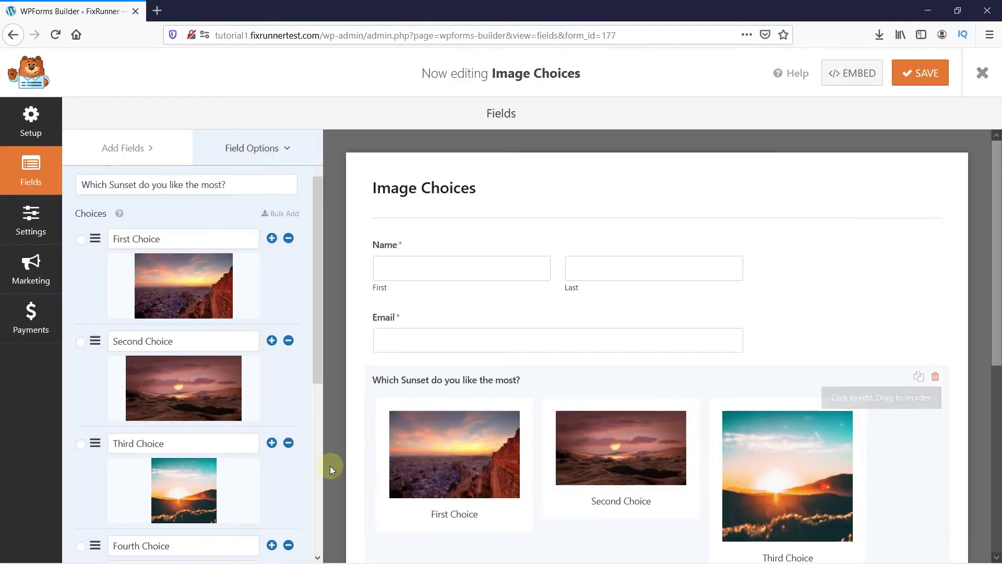
scroll(224, 509, down, 2)
click(195, 509)
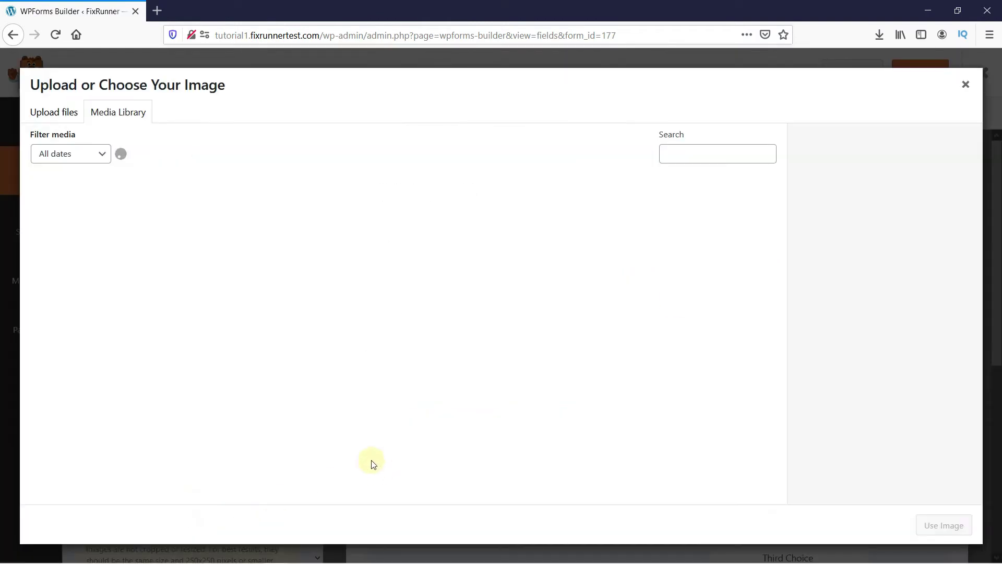
click(714, 252)
click(944, 525)
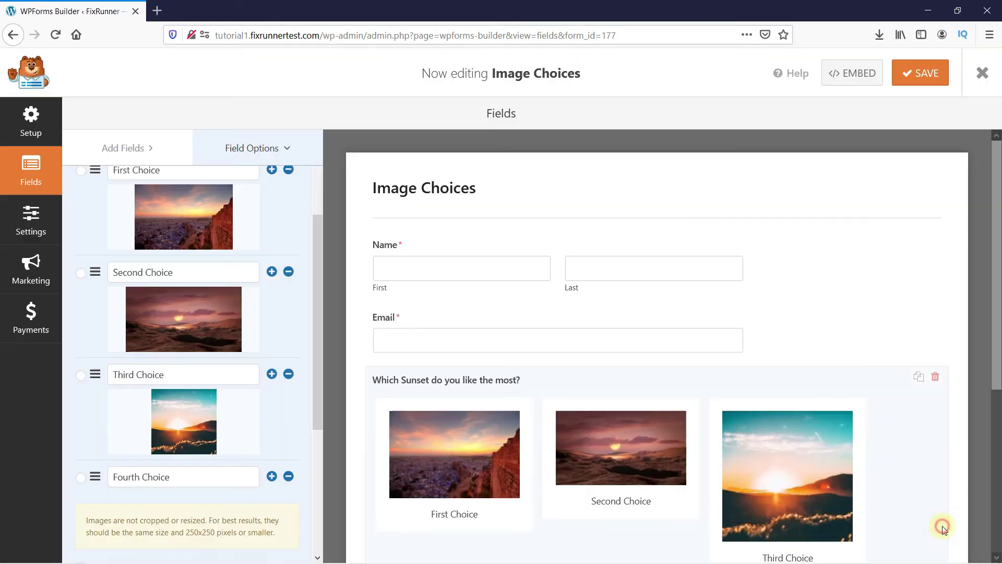
Step: Drag the Fourth Choice row above Third Choice
scroll(495, 405, down, 3)
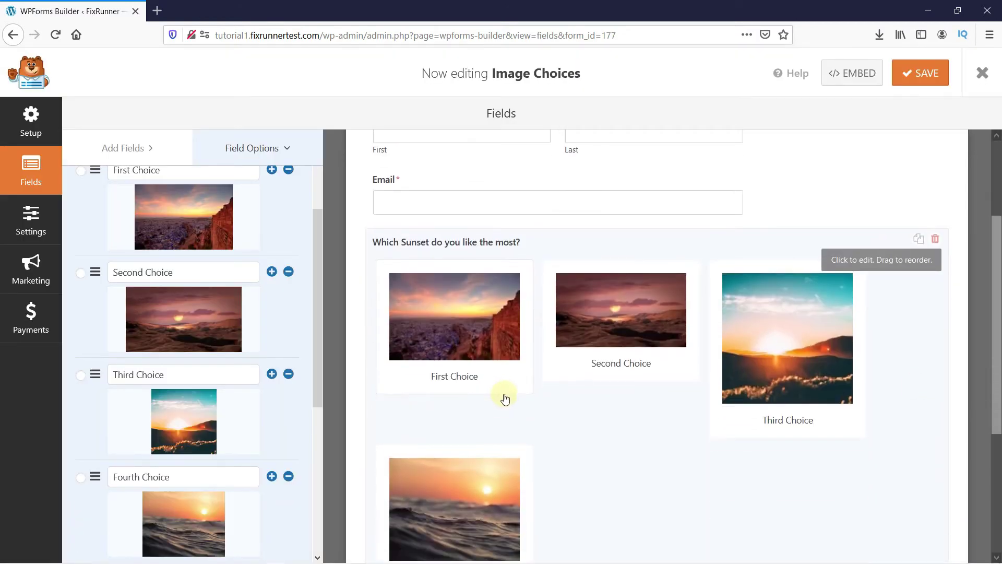
mouse_move(175, 399)
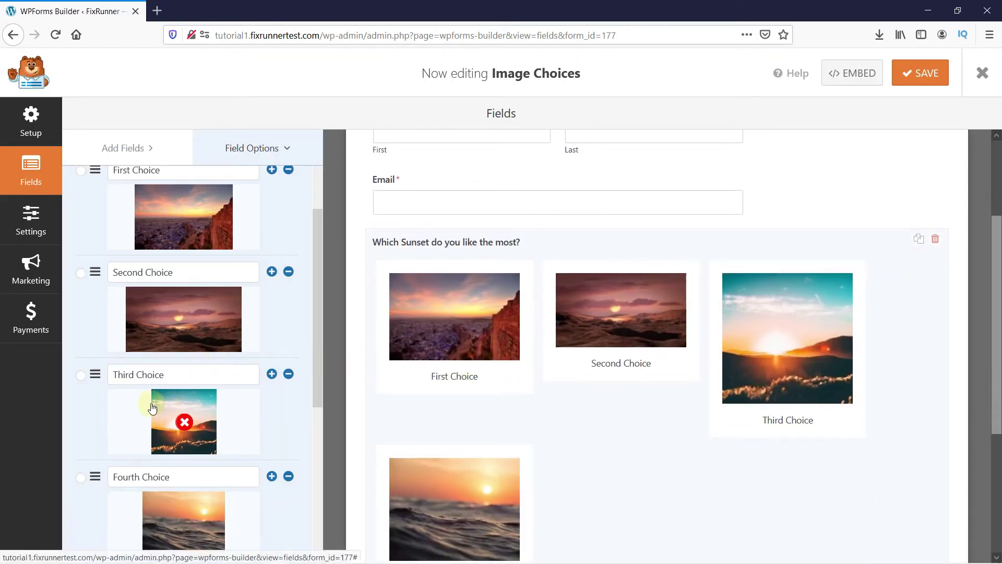
drag(96, 477, 86, 374)
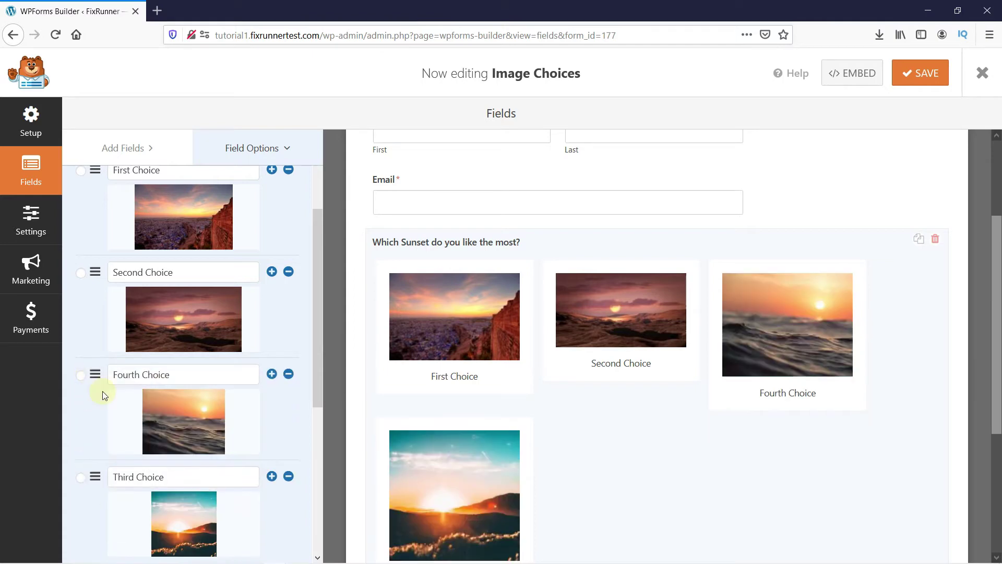
Step: Delete Third Choice, leaving First, Second and Fourth Choice
scroll(173, 413, down, 2)
mouse_move(180, 434)
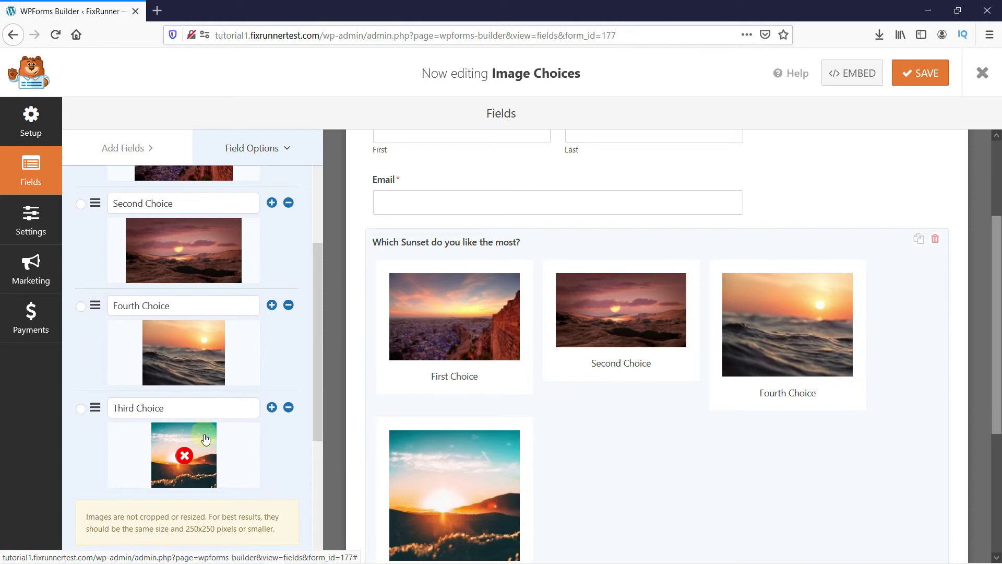
click(288, 408)
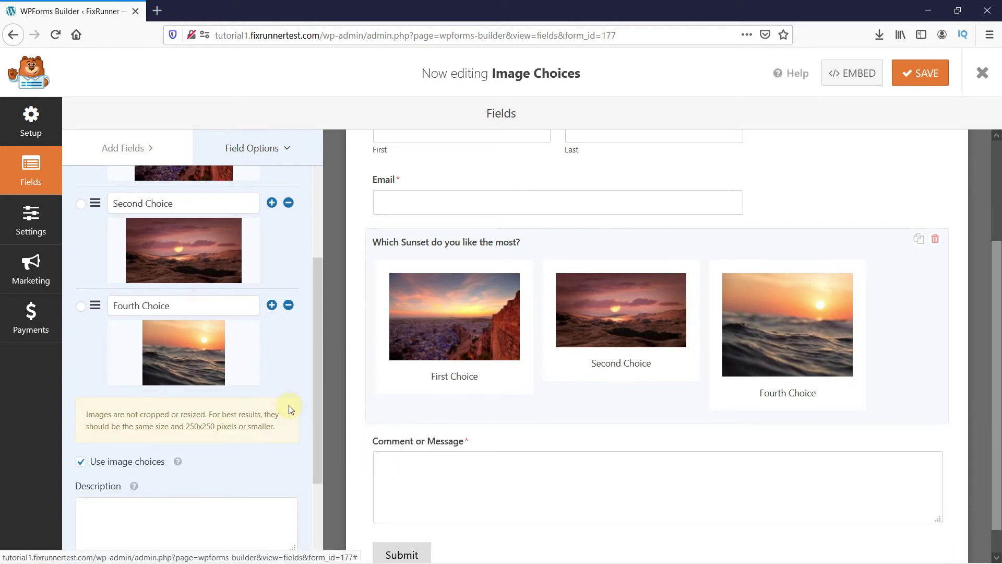
scroll(294, 371, down, 3)
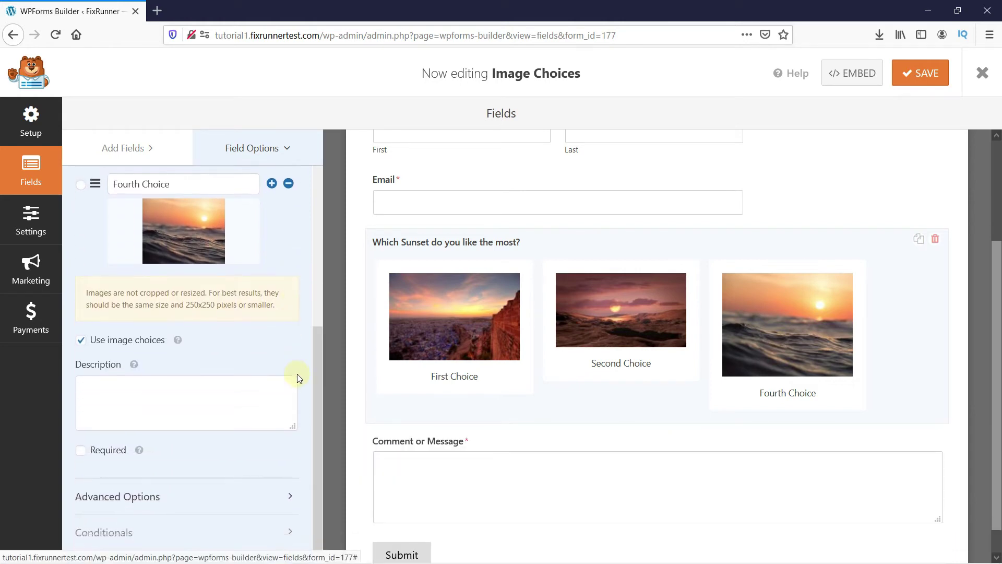
Step: Mark the sunset question as Required
click(107, 457)
scroll(271, 456, up, 6)
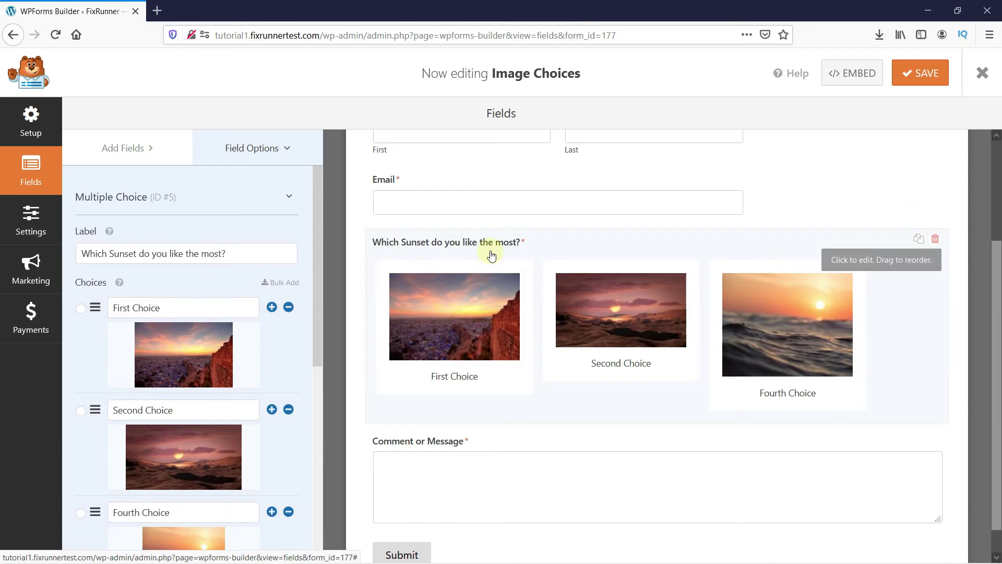
scroll(621, 368, up, 3)
scroll(625, 372, down, 3)
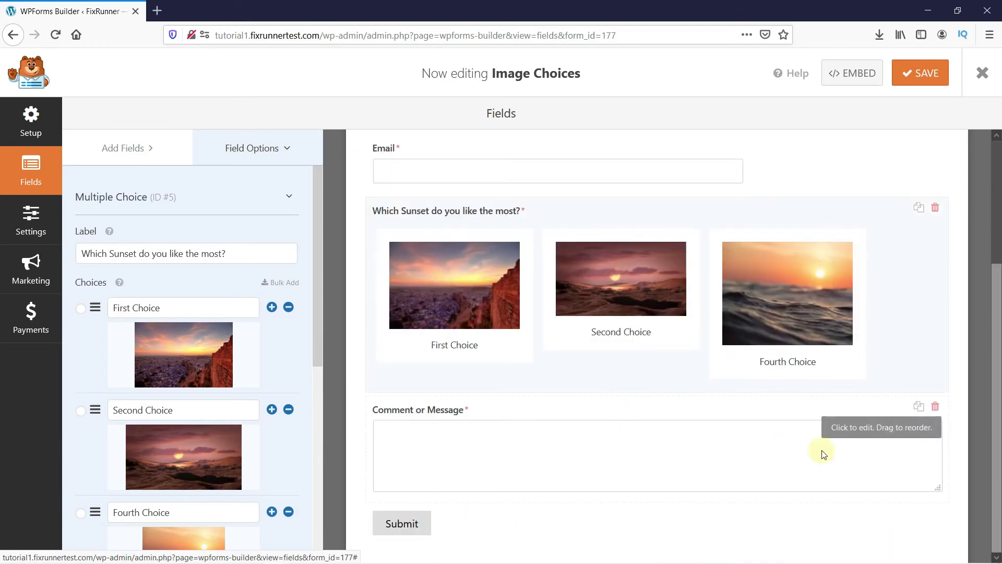
Step: Delete the Comment or Message field and save the Image Choices form
click(935, 408)
click(470, 340)
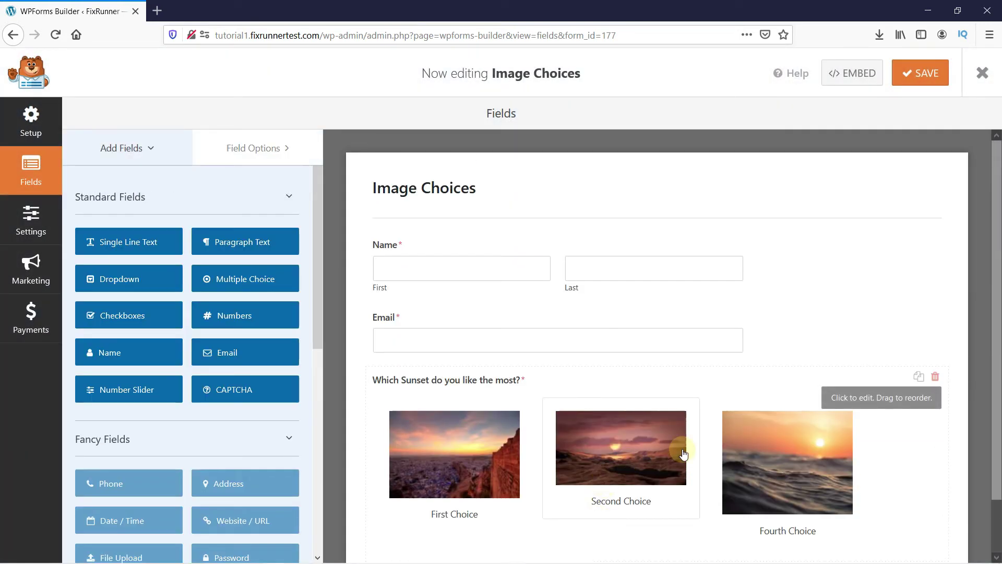
scroll(678, 454, down, 2)
scroll(618, 483, up, 2)
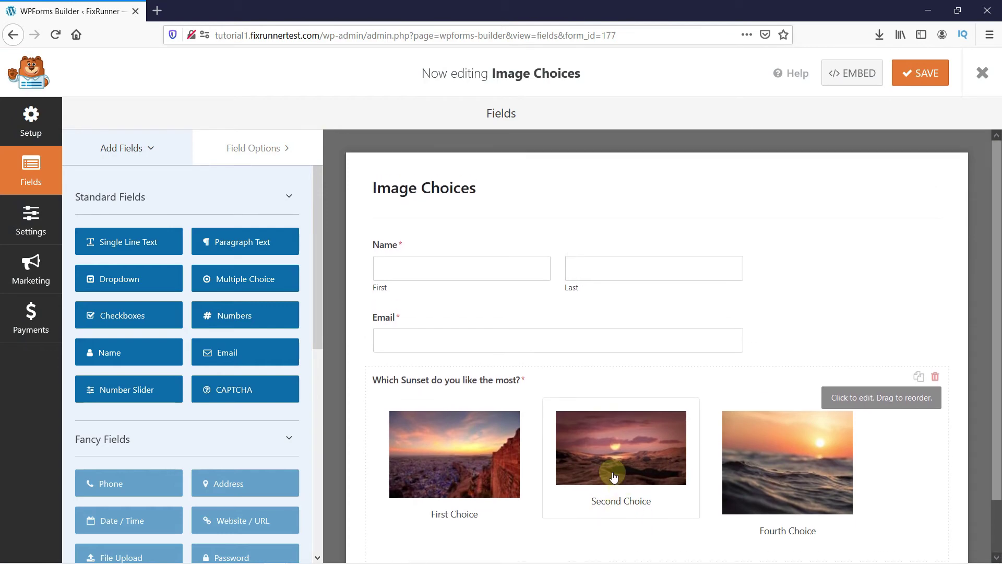
click(914, 78)
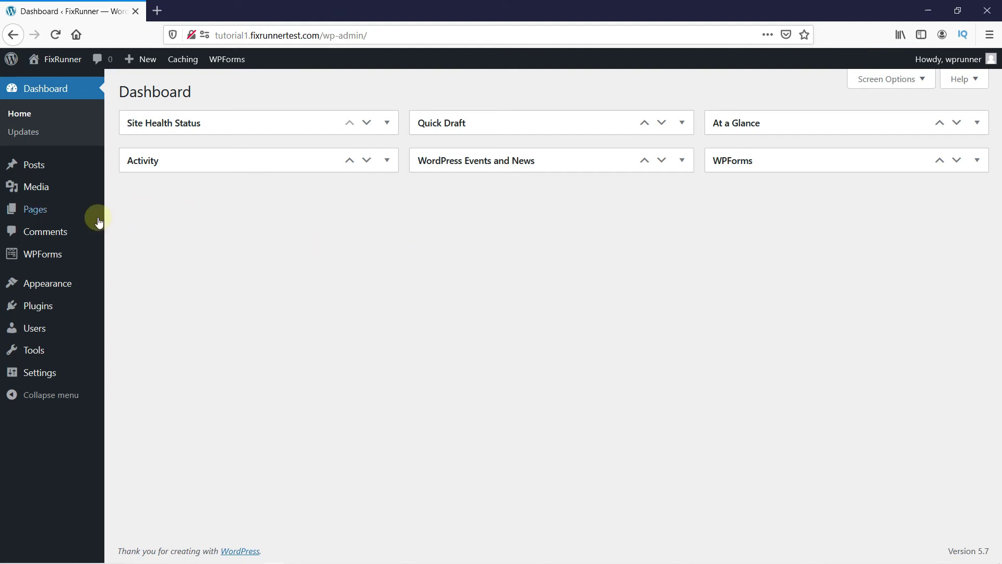
Step: Add a new WordPress page titled 'Image Choices' and move into its paragraph block
mouse_move(98, 213)
click(129, 231)
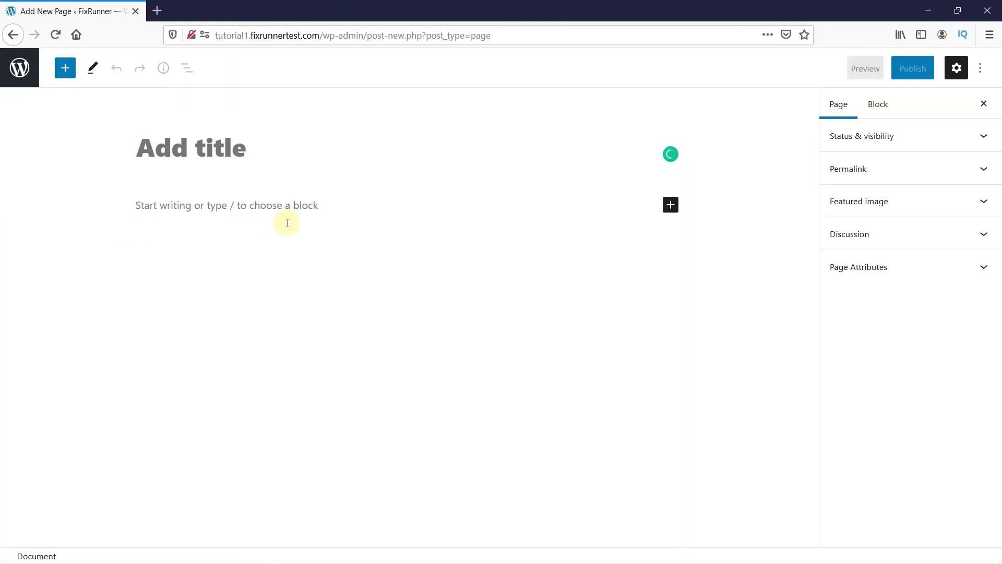
click(226, 152)
text(Image C)
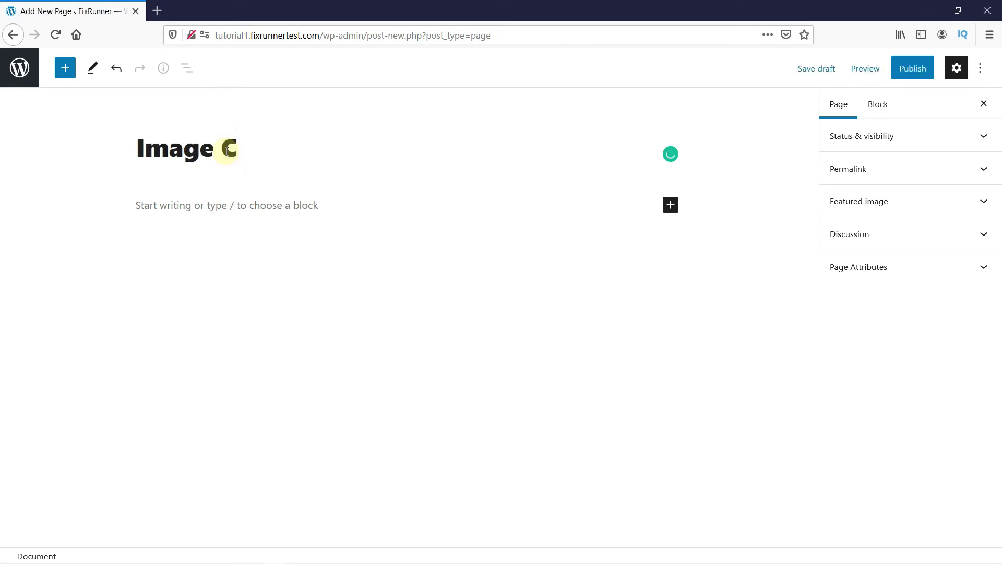
text(Hol)
key(BackSpace)
key(BackSpace)
key(BackSpace)
text(hoices)
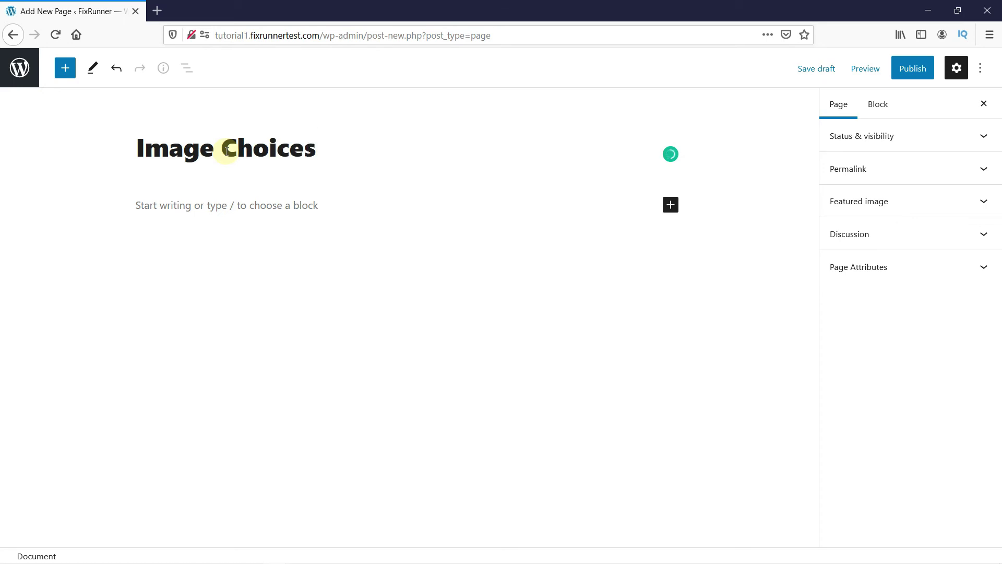
click(230, 206)
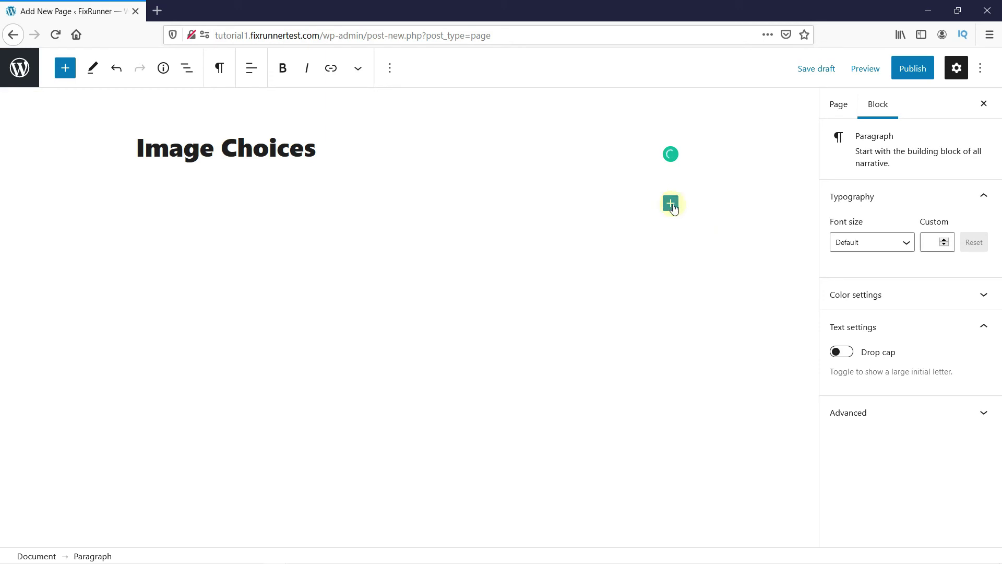
Step: Insert a WPForms block by searching 'wpfo' and select the Image Choices form
click(672, 205)
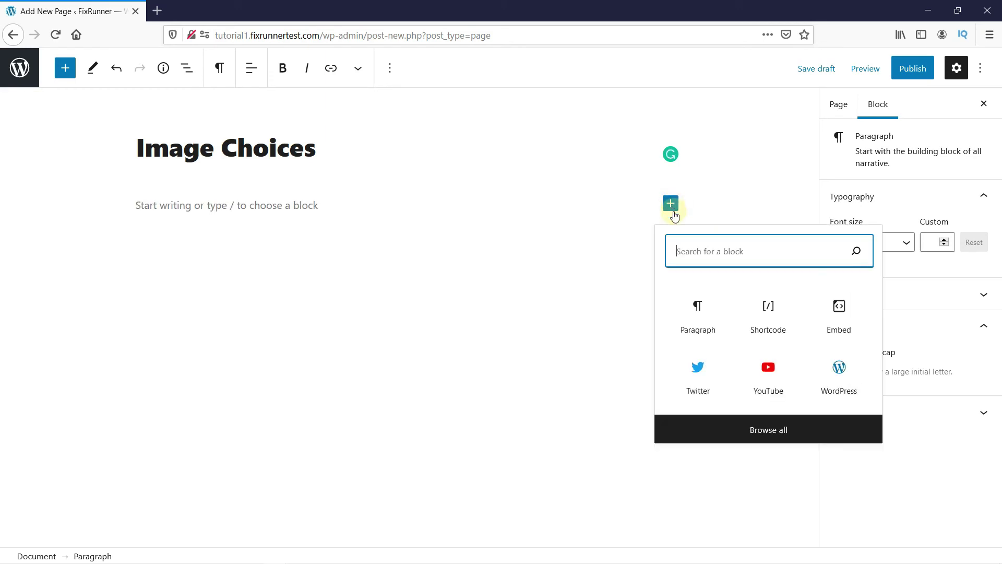
text(wpforms)
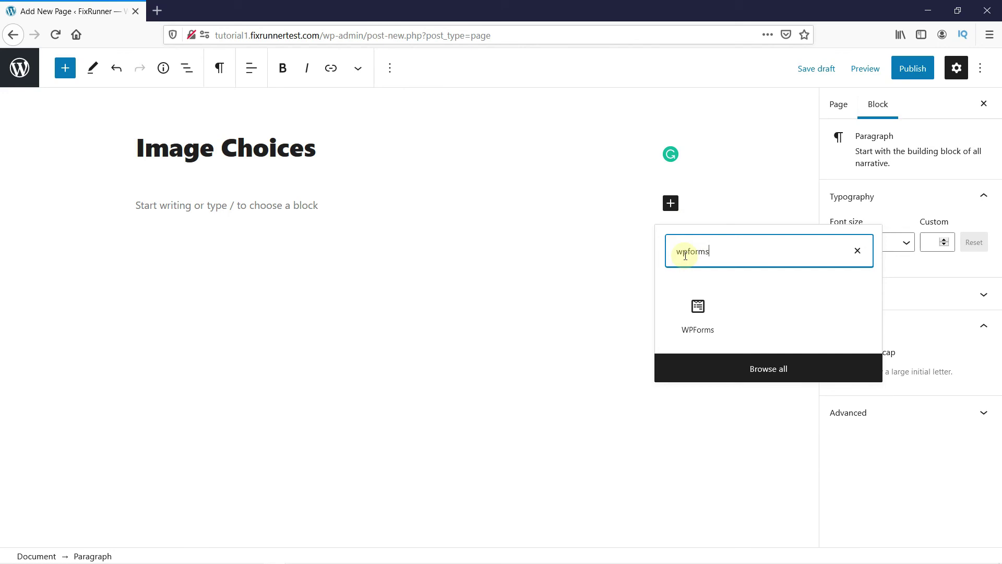
click(699, 319)
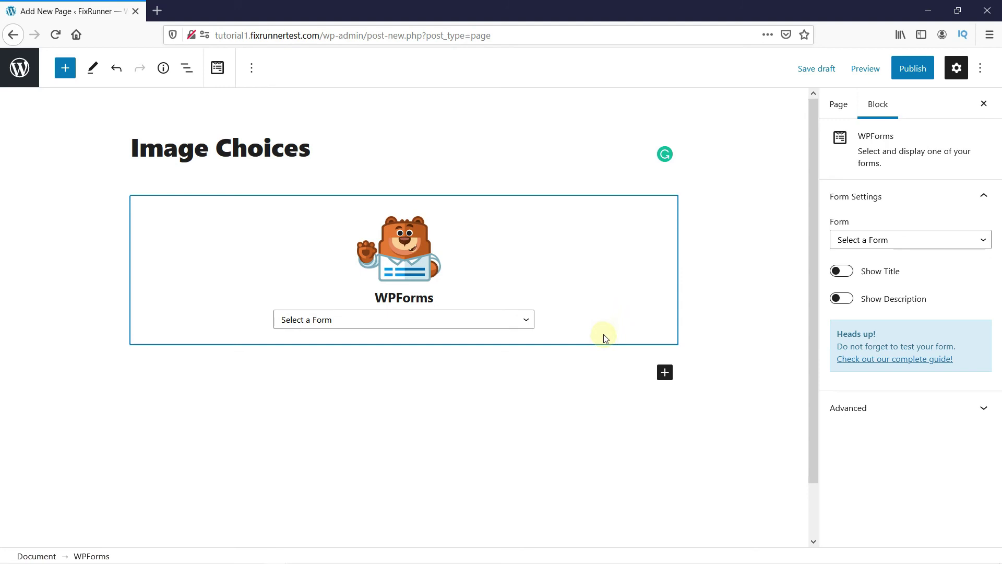
click(511, 326)
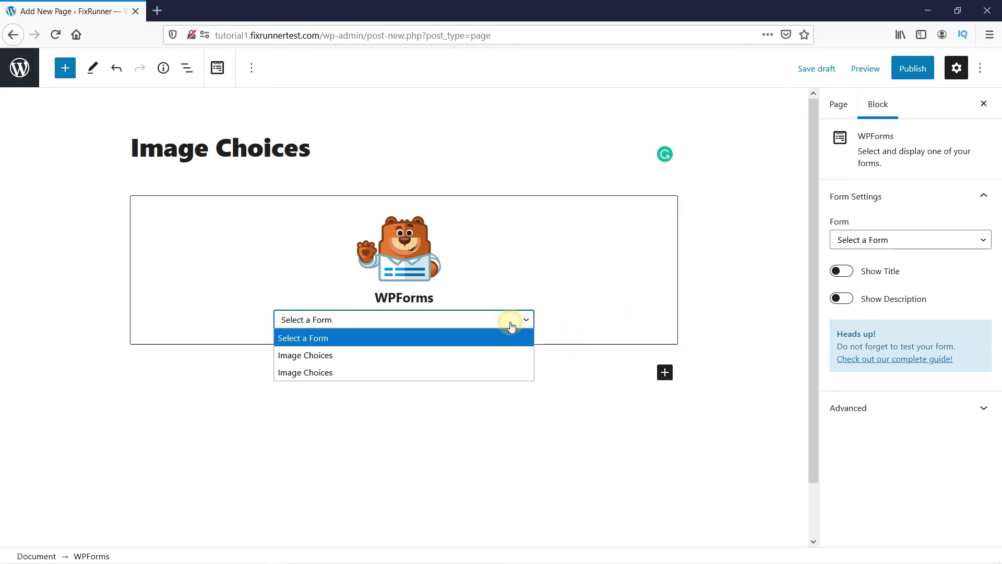
click(475, 356)
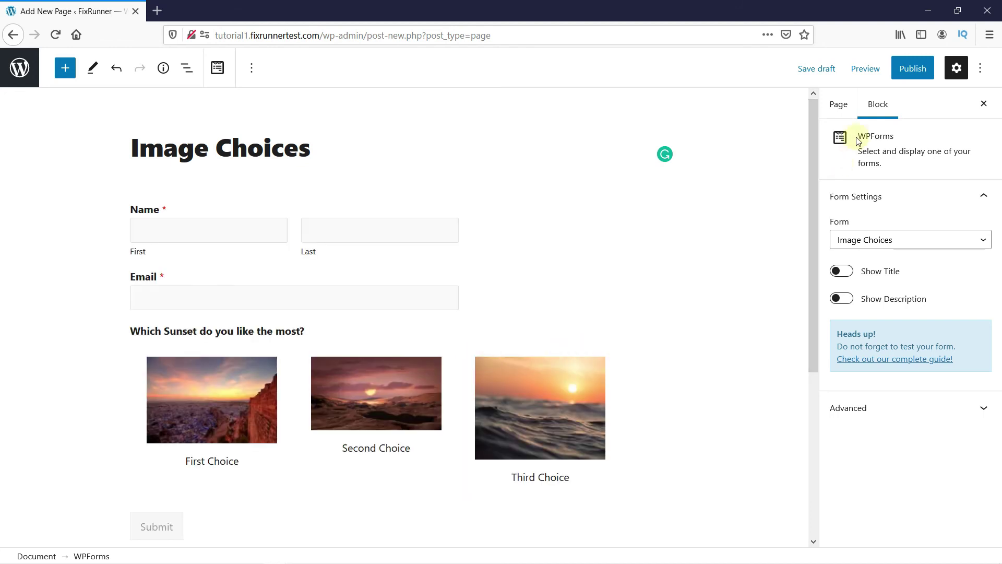
click(869, 74)
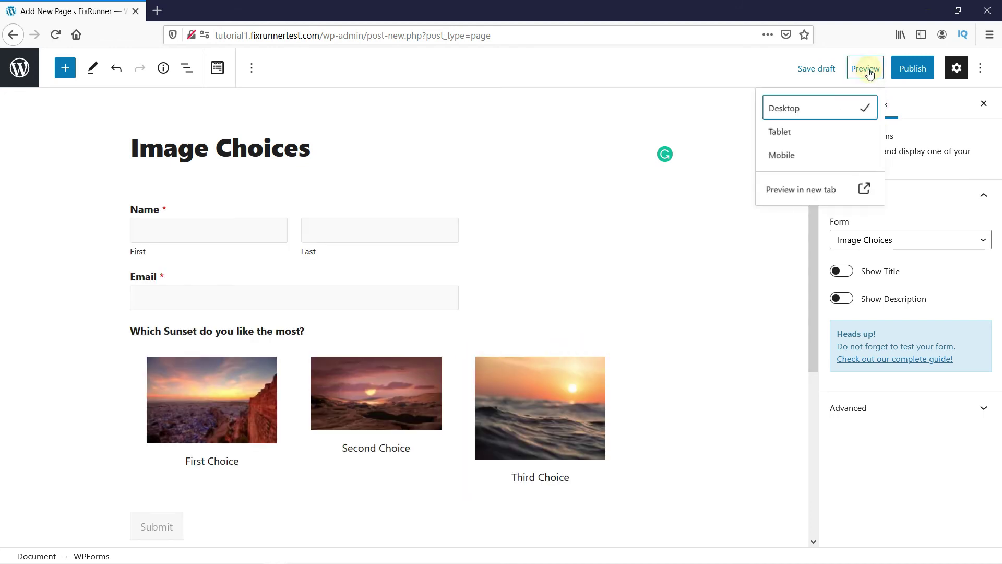
Step: Preview the Image Choices page in a new tab and scroll through the live form
click(797, 193)
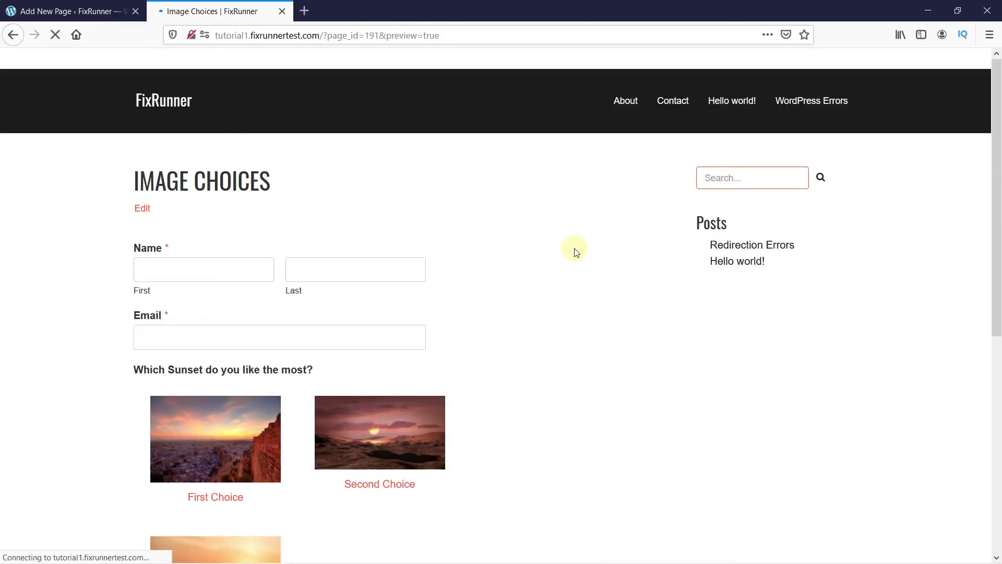
scroll(577, 253, down, 3)
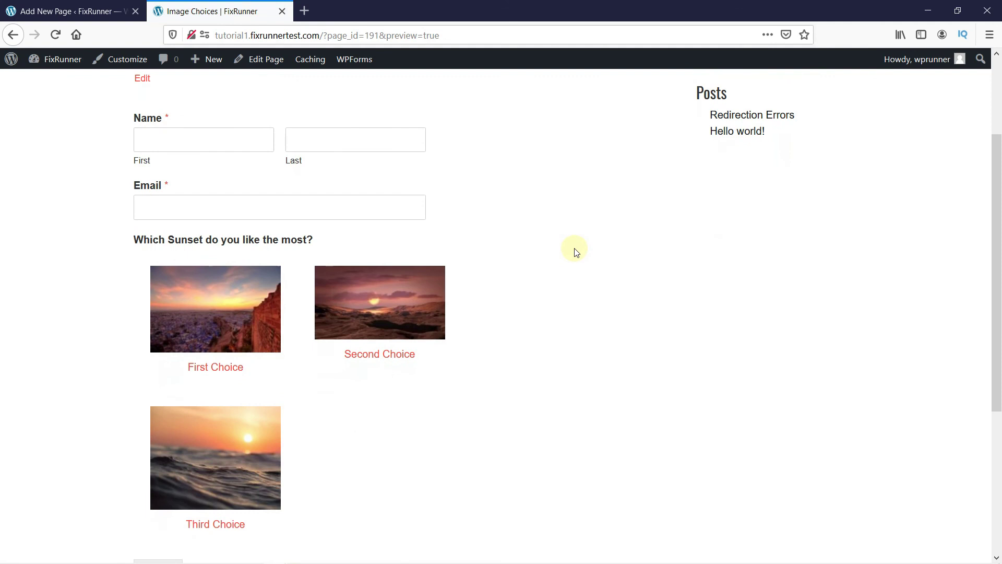
scroll(577, 252, up, 1)
scroll(576, 253, down, 1)
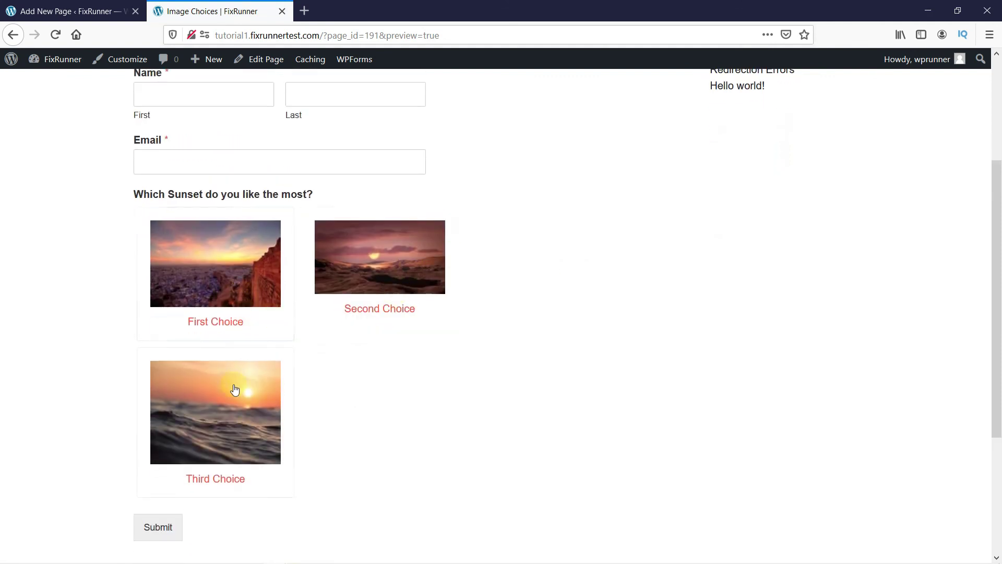
scroll(510, 316, up, 2)
scroll(513, 315, down, 1)
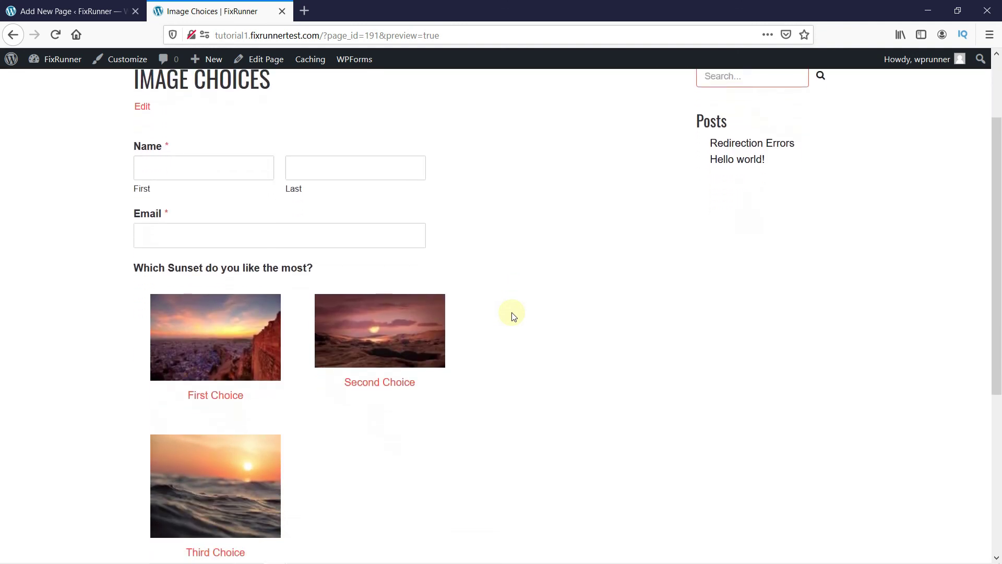